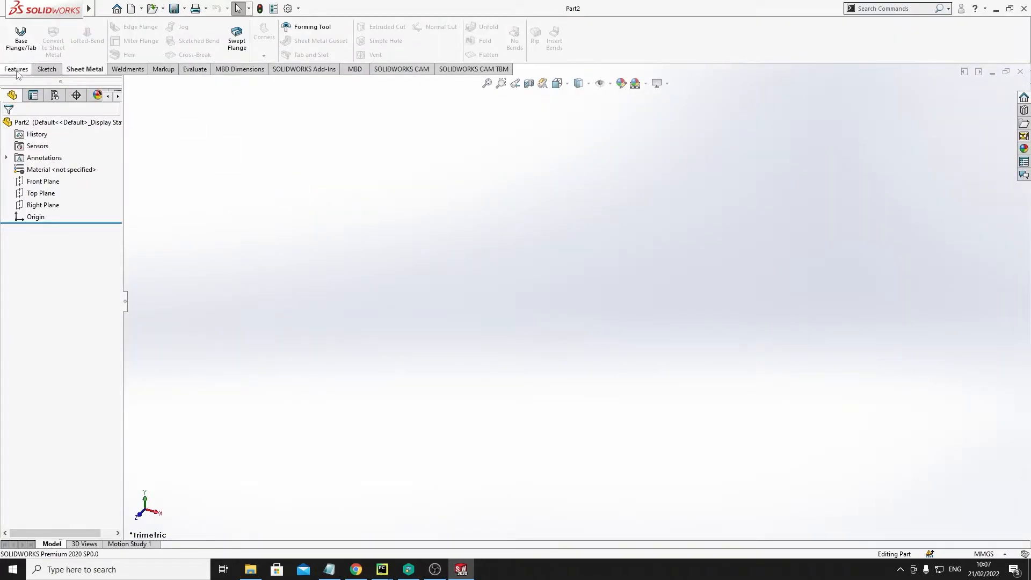
Step: Sketch a corner rectangle about 95 by 49 mm on the Top plane, with one corner at the origin
left_click(17, 69)
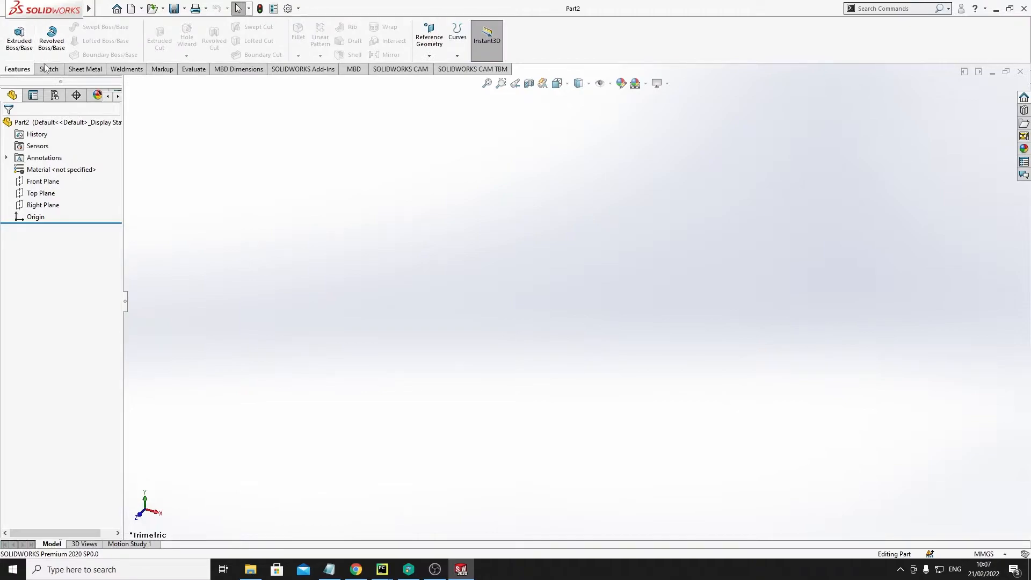
left_click(48, 70)
left_click(15, 32)
left_click(370, 291)
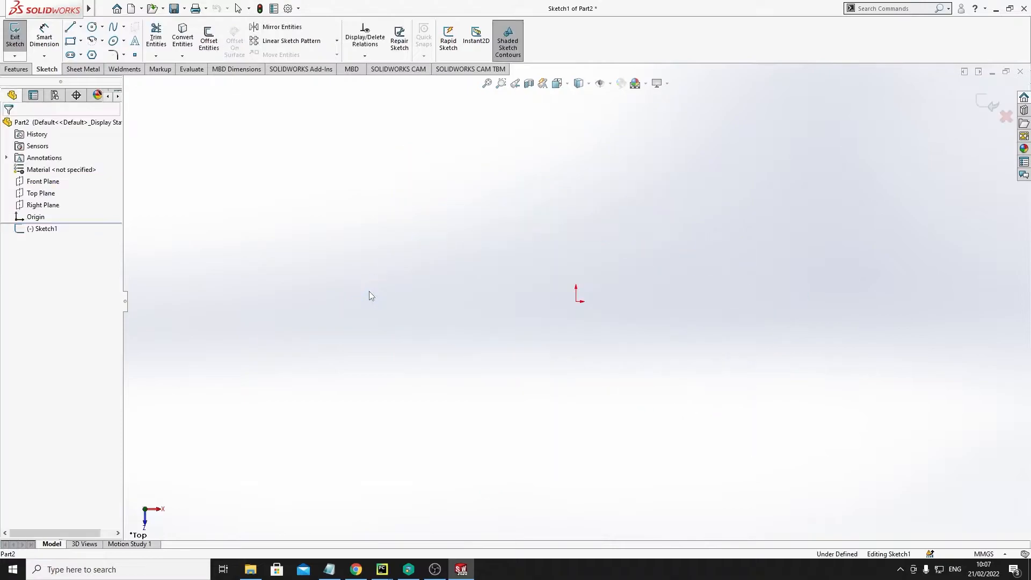
left_click(70, 40)
left_click(577, 301)
left_click(794, 190)
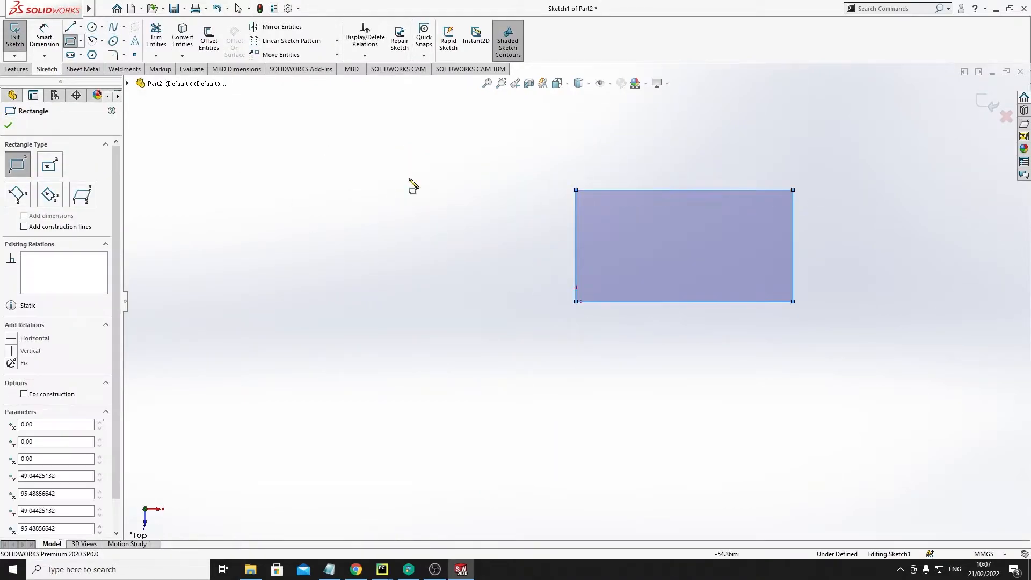
left_click(8, 126)
Step: Turn the rectangle into a sheet metal base flange 2 mm thick with a K-factor of 0.5
left_click(16, 70)
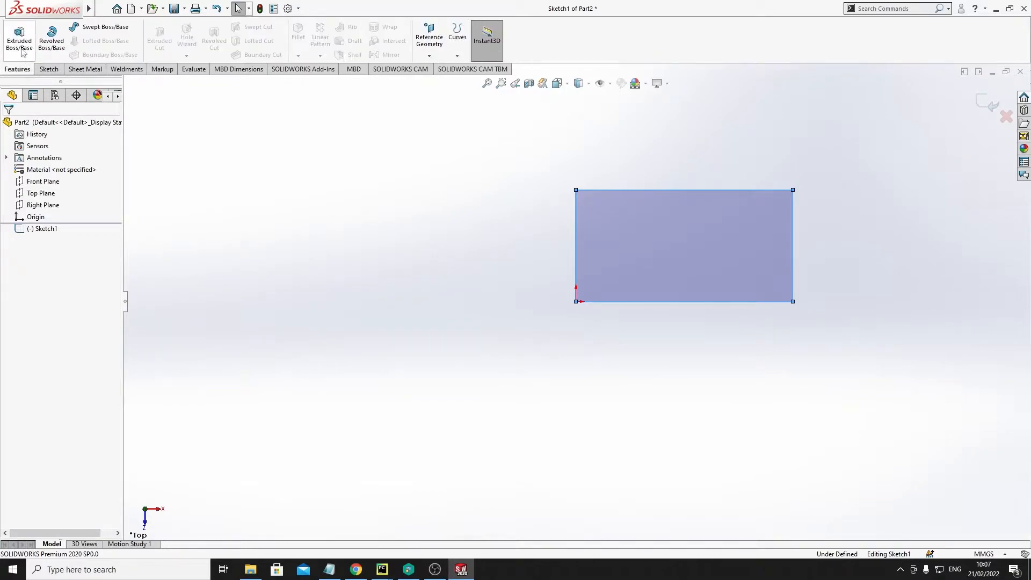
left_click(83, 69)
left_click(21, 41)
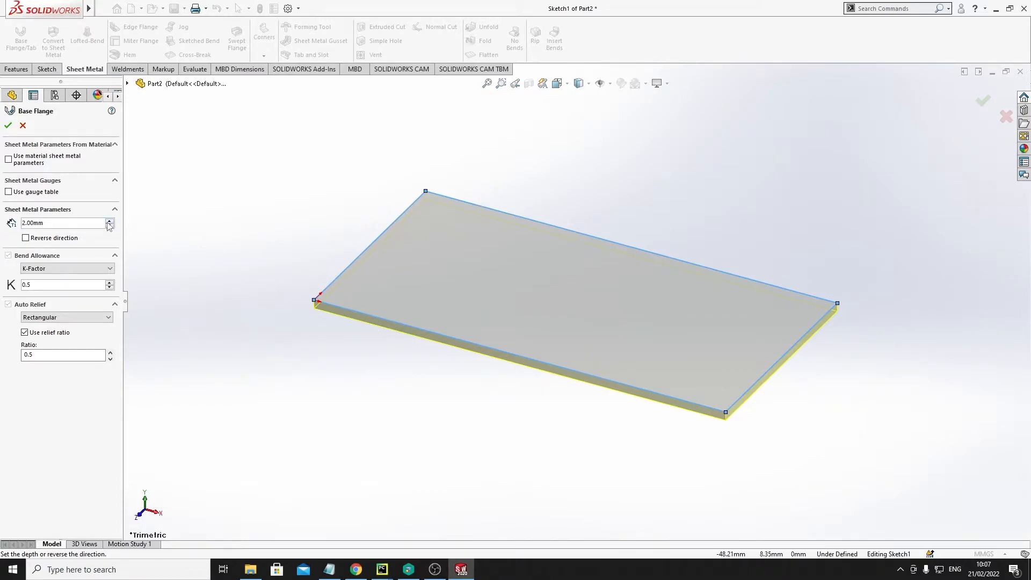
left_click(8, 126)
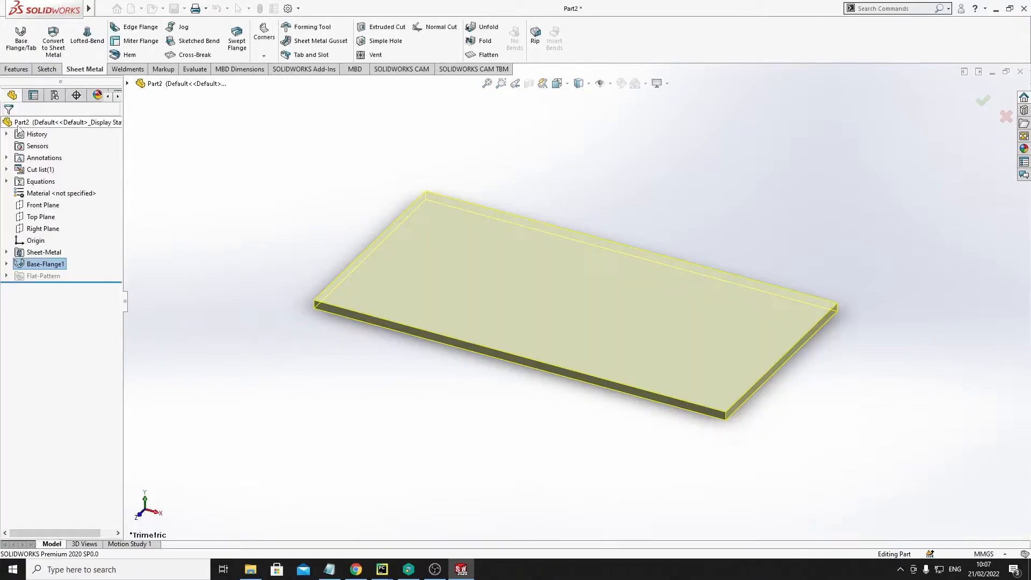
Step: Add an upright edge flange on the plate's short edge at the origin, and check the part flattened and folded back
scroll(443, 254, "up", 2)
scroll(780, 309, "up", 2)
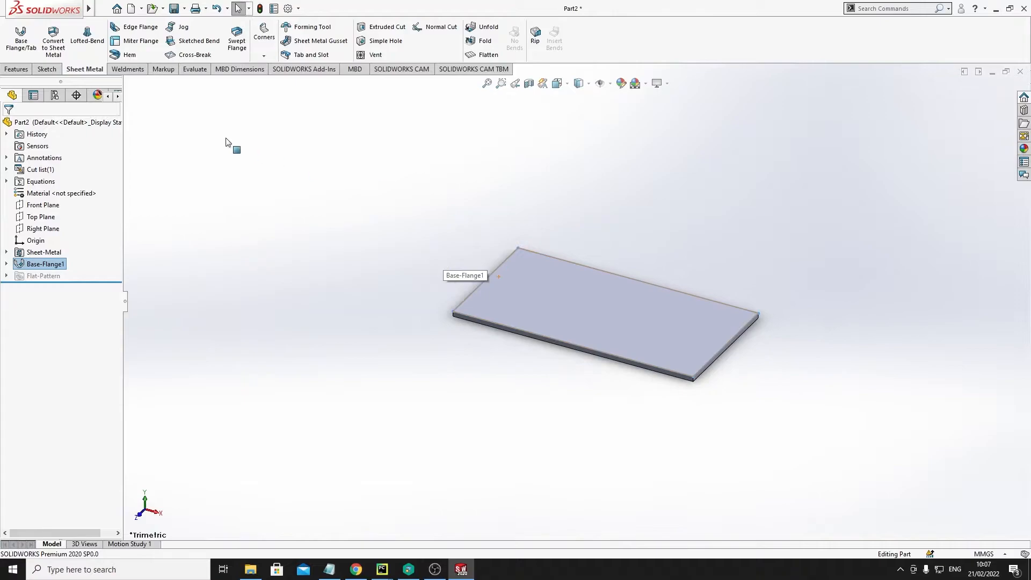
left_click(134, 27)
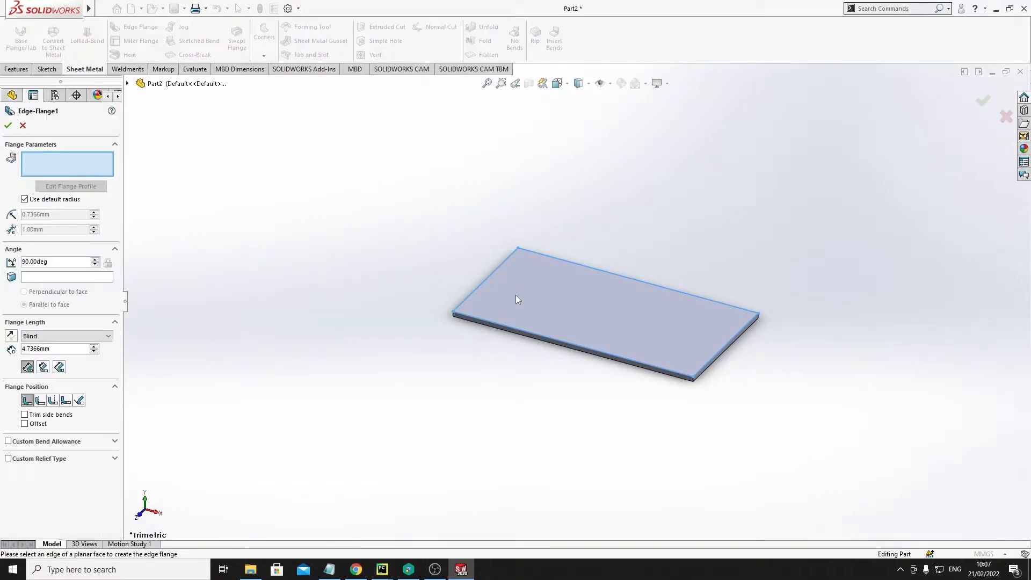
left_click(483, 286)
left_click(7, 125)
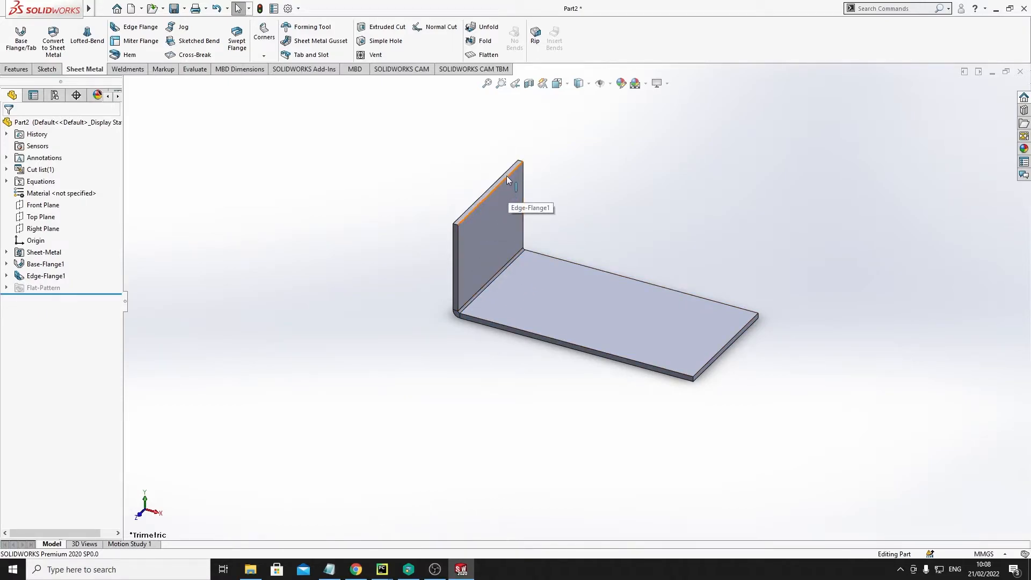
left_click(494, 56)
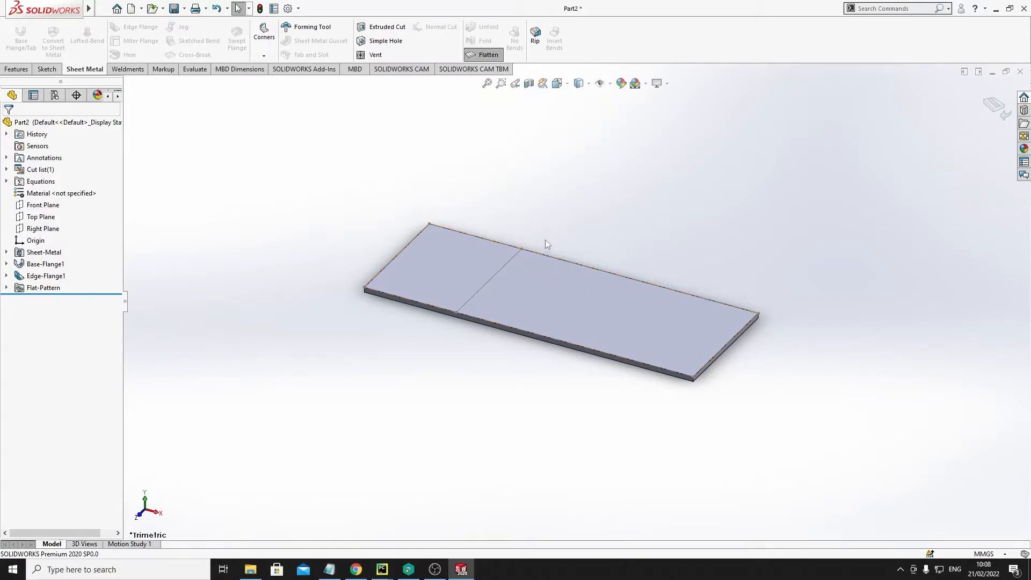
left_click(481, 55)
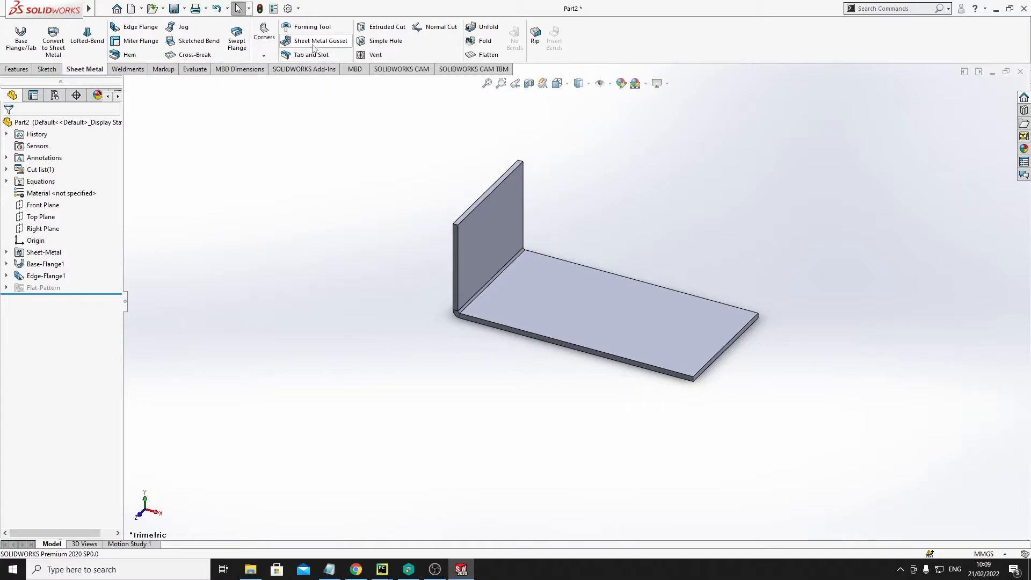
Step: Add a 40 mm edge flange at 90° on the upright flange's upper edge, extending over the base plate
left_click(141, 27)
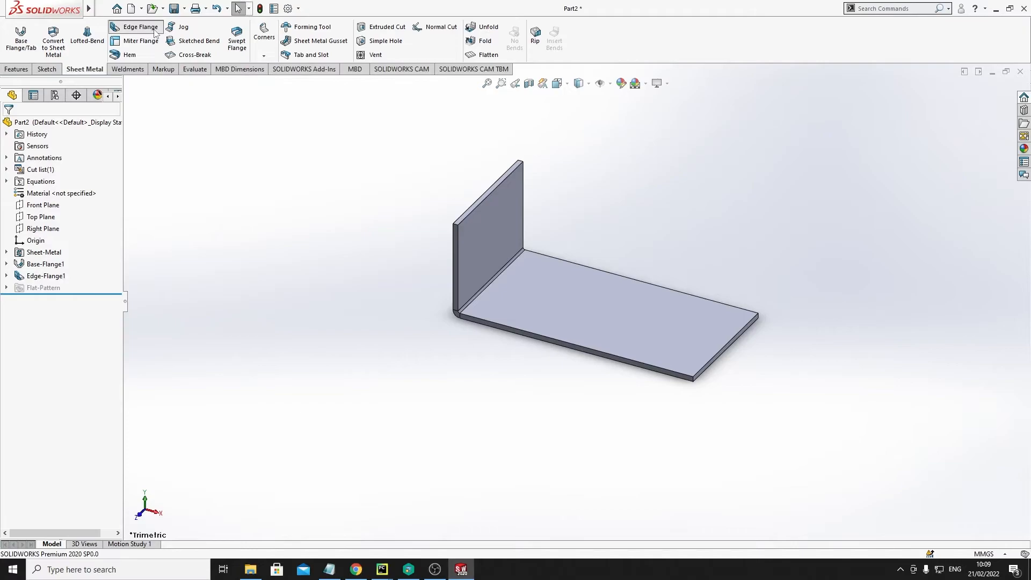
left_click(488, 194)
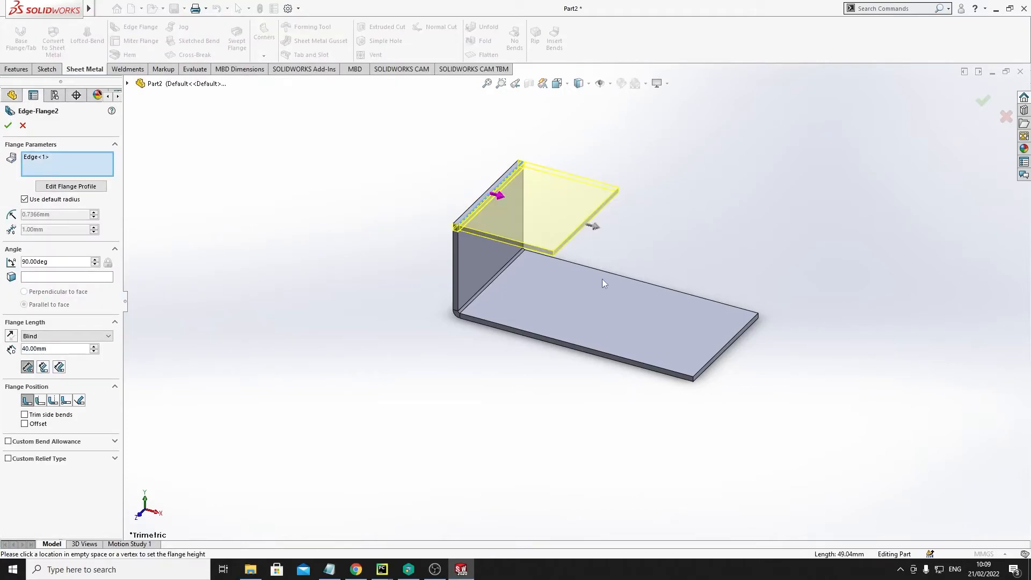
middle_click_drag(602, 279, 611, 234)
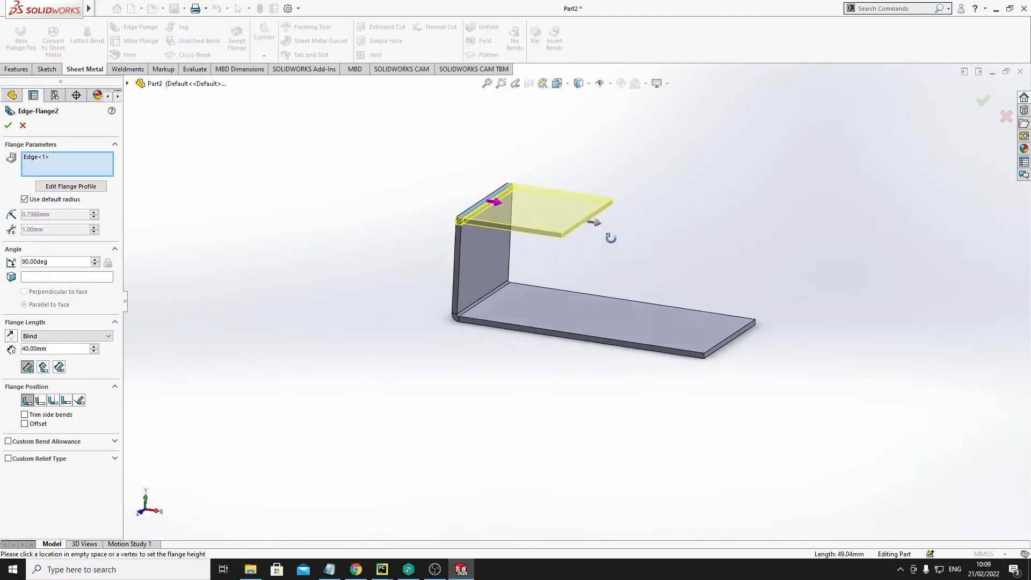
left_click(8, 125)
Step: Add a 90° edge flange about 31.7 mm long on the upper flange's free edge, pointing down towards the base plate
left_click(139, 28)
middle_click_drag(682, 172, 644, 210)
left_click(573, 225)
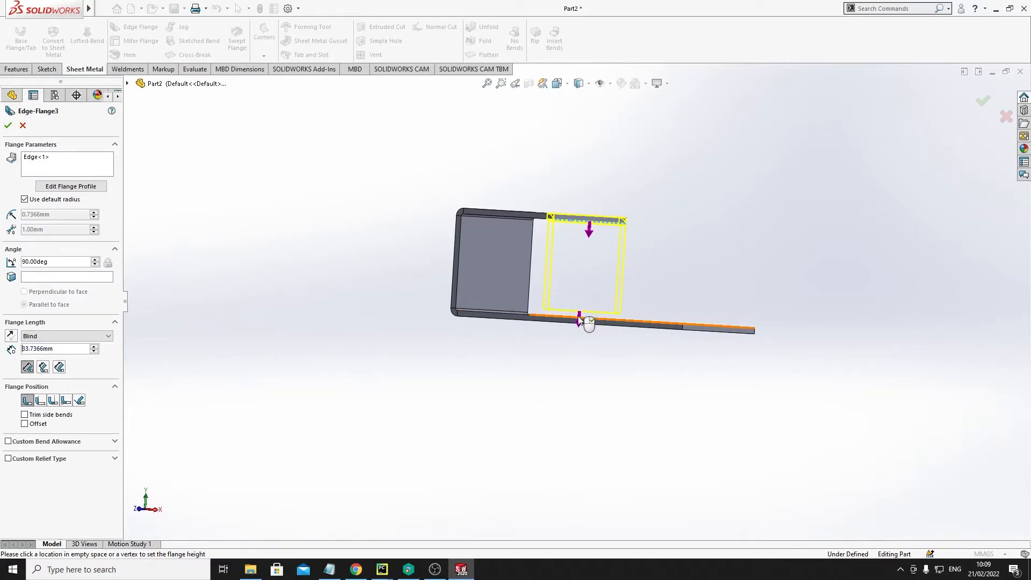
scroll(580, 312, "down", 5)
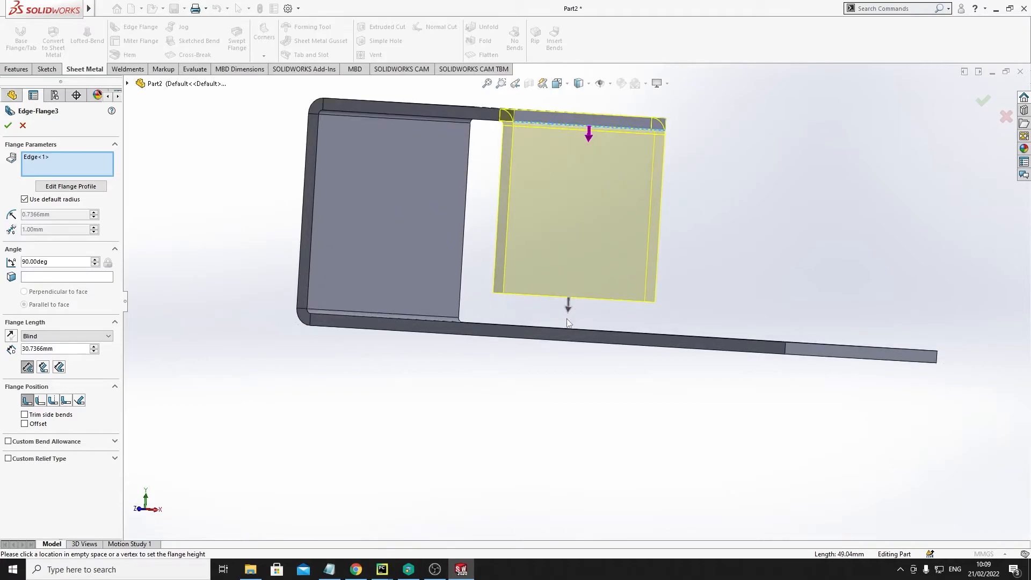
mouse_move(571, 313)
left_mouse_down()
mouse_move(570, 332)
mouse_move(572, 319)
left_mouse_up()
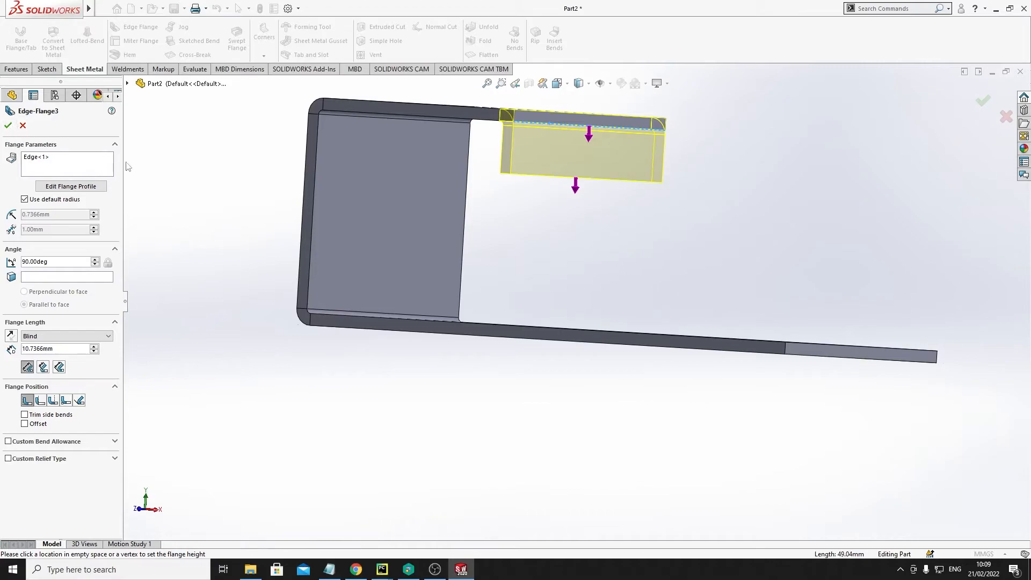
left_click(562, 315)
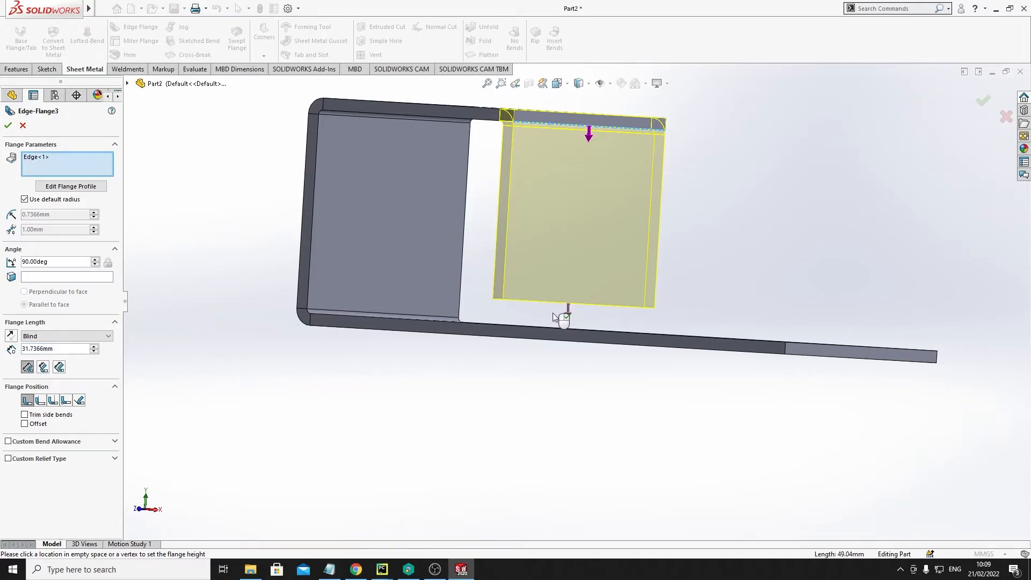
left_click(8, 127)
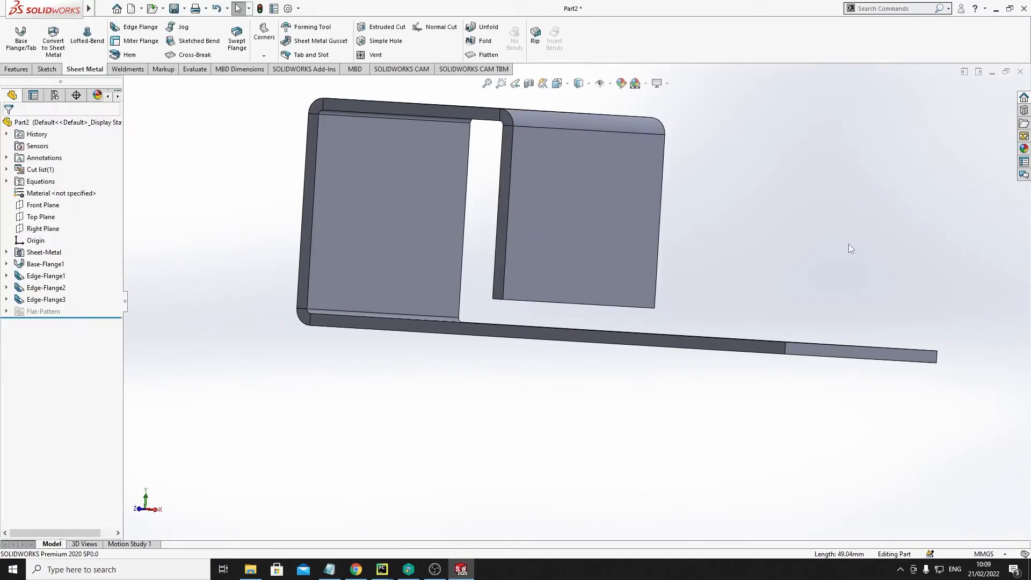
Step: Begin a Tab and Slot feature with the hanging flange's lower edge for the tab and the base plate's underside for the slot
middle_click_drag(743, 276, 798, 359)
scroll(798, 359, "down", 1)
scroll(798, 359, "up", 2)
scroll(617, 321, "down", 3)
middle_click_drag(602, 331, 603, 260)
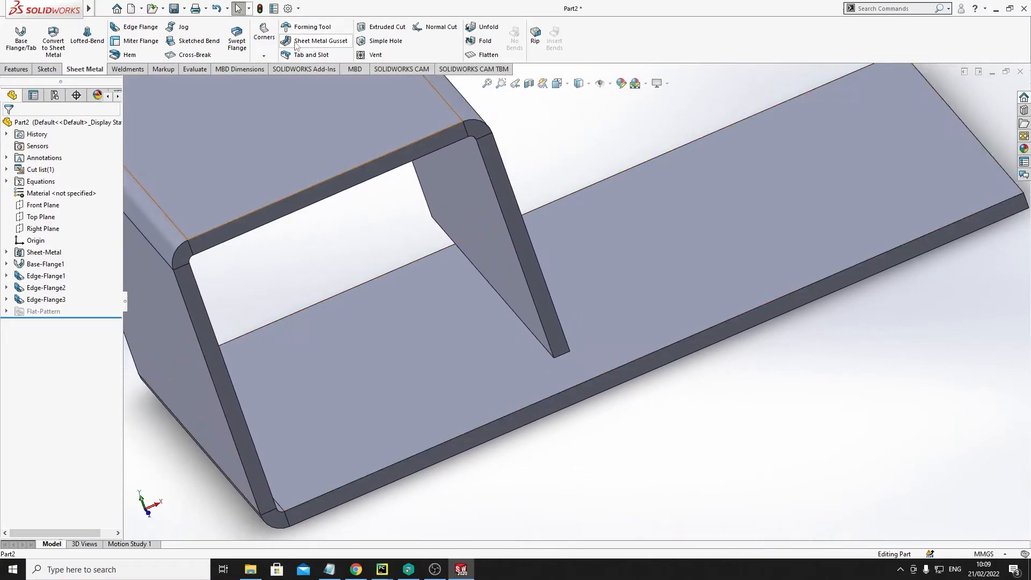
left_click(296, 59)
middle_click_drag(561, 367, 556, 260)
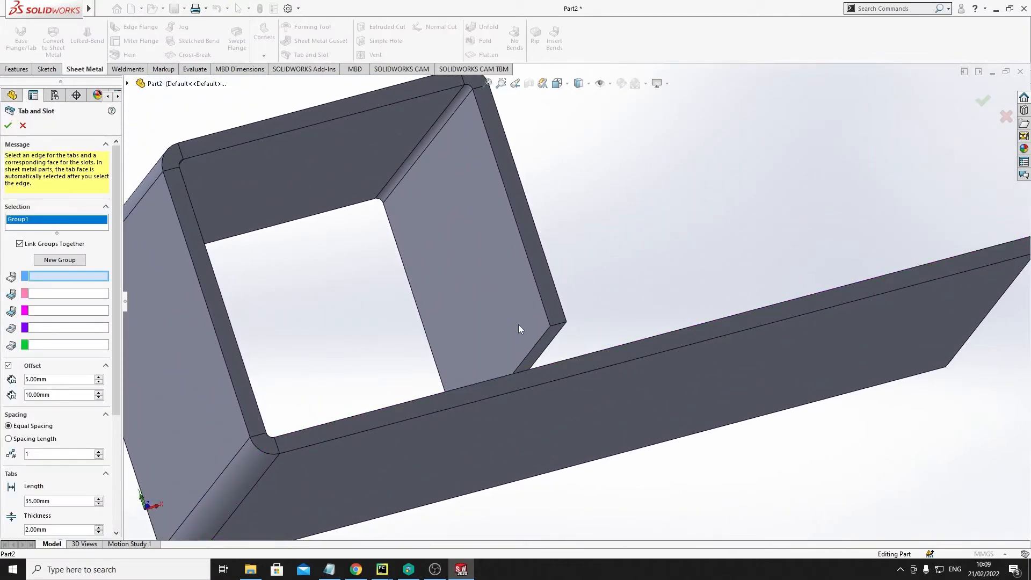
left_click(536, 347)
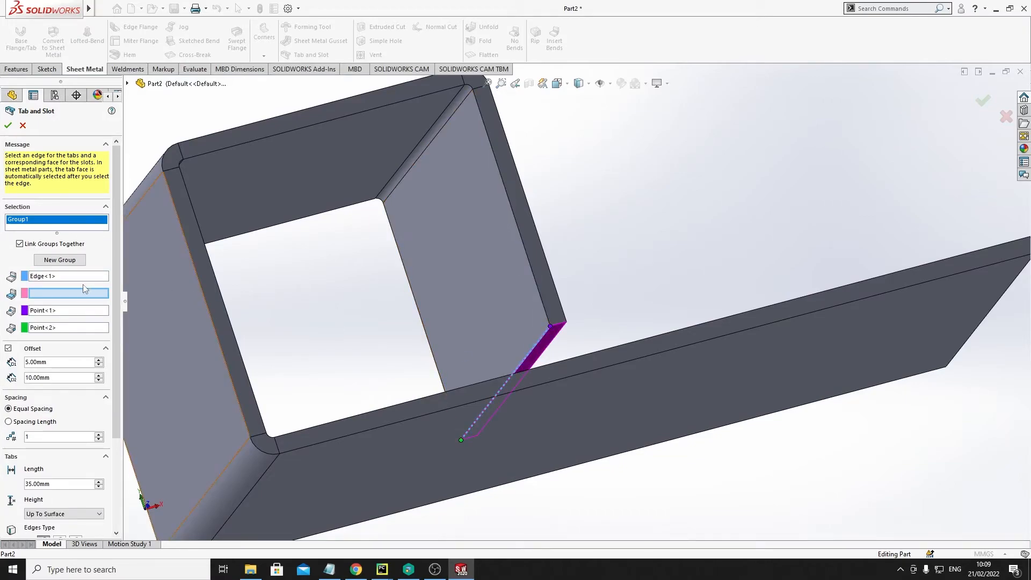
middle_click_drag(587, 446, 597, 410)
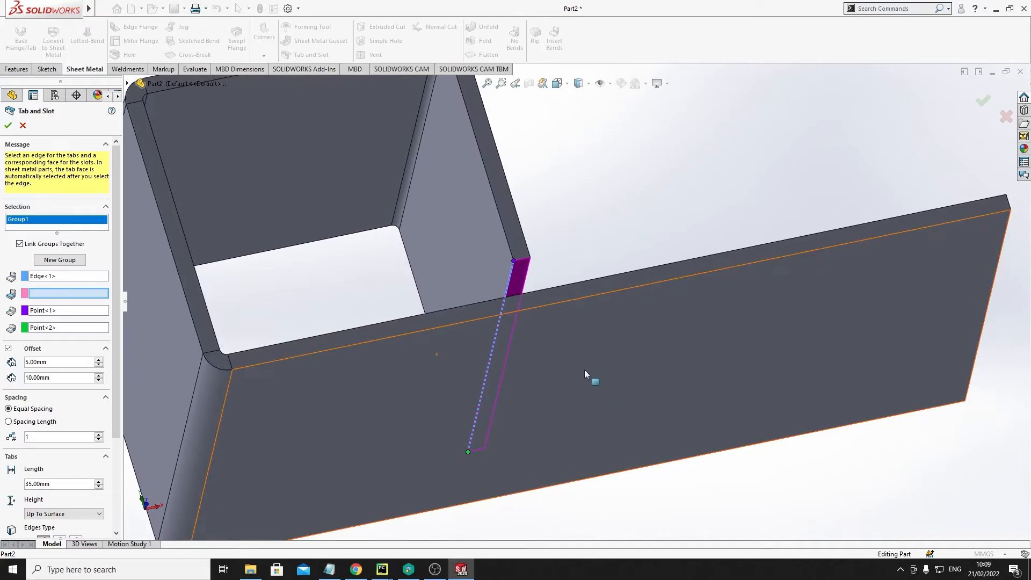
left_click(587, 367)
middle_click_drag(596, 254, 442, 324)
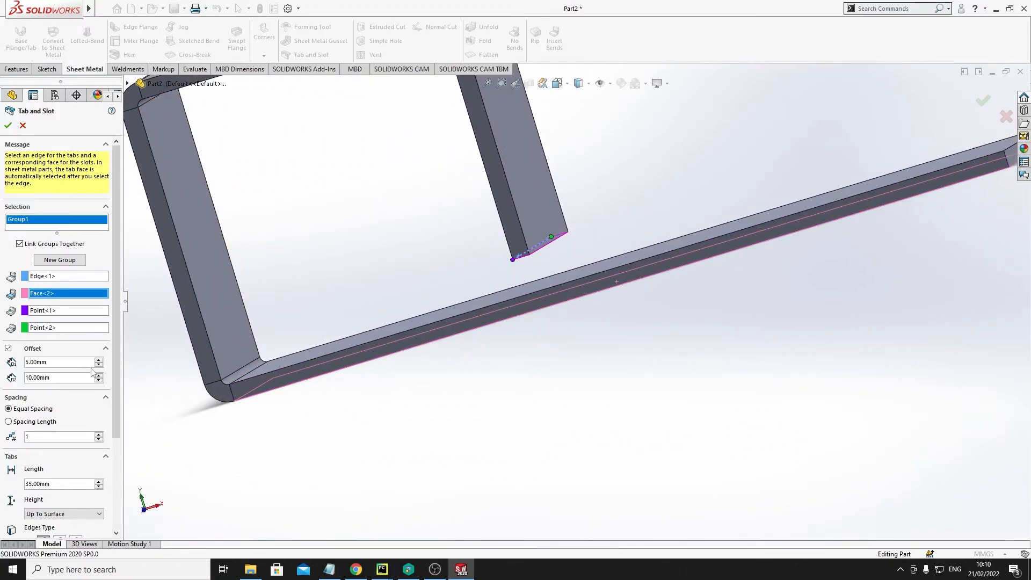
left_click(7, 348)
middle_click_drag(530, 440, 753, 360)
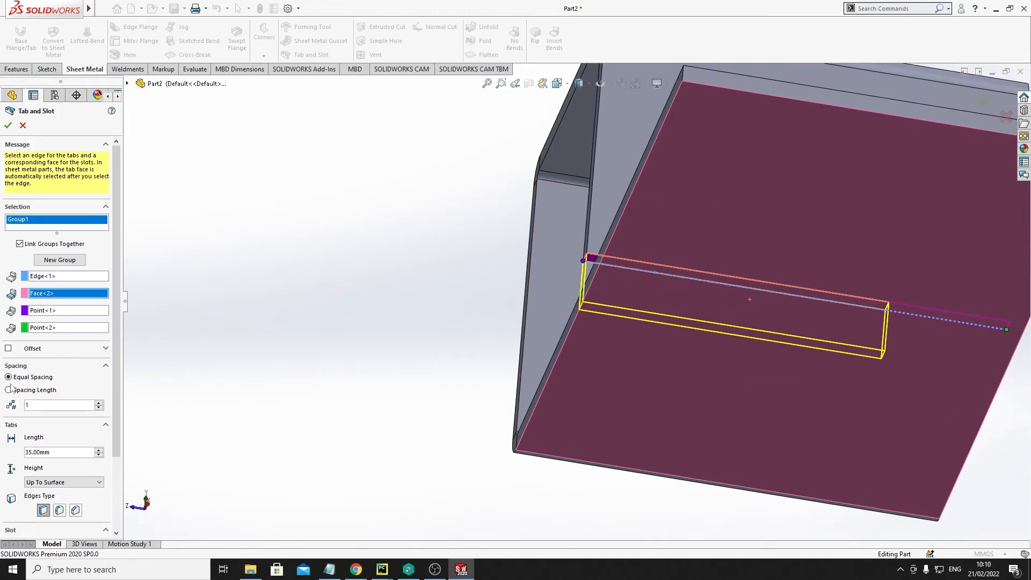
left_click(8, 349)
Step: Set the tab's start offset to 2 mm and create the tab and slot
left_click(99, 381)
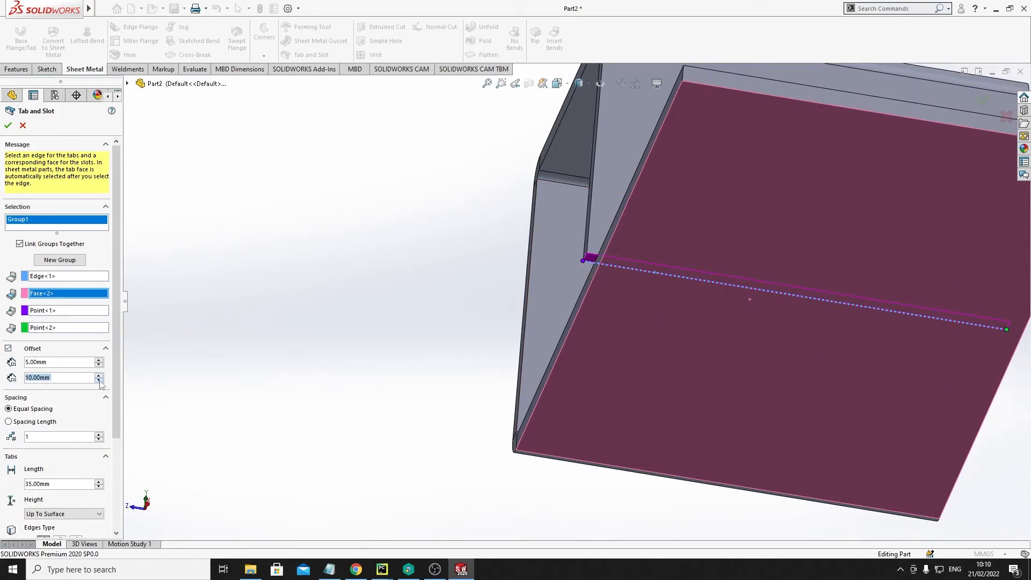
left_click(61, 361)
left_click(27, 362)
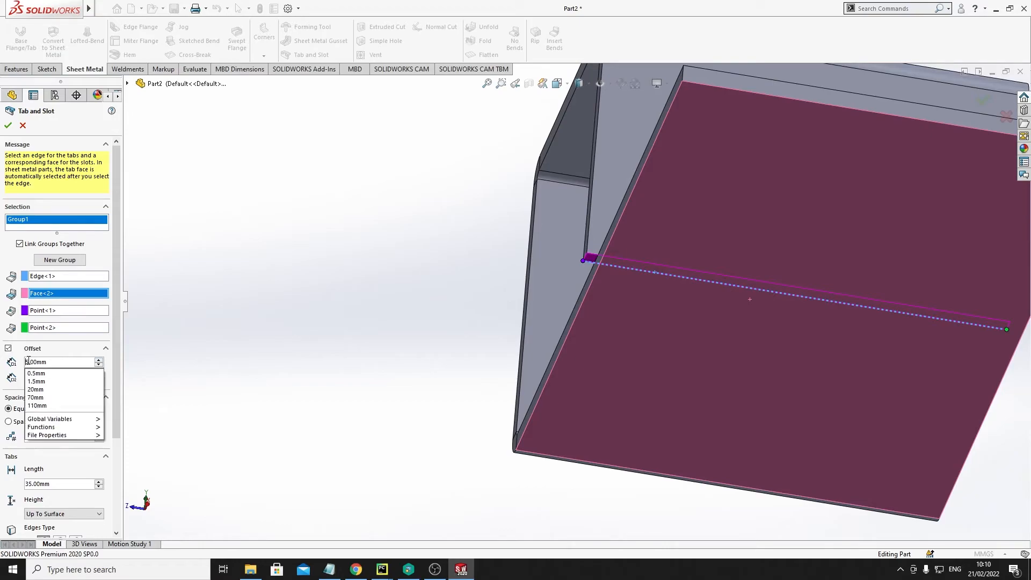
left_click(67, 362)
left_click(99, 359)
left_click(99, 365)
left_click(62, 362)
left_click(28, 362)
key("BackSpace")
type("2")
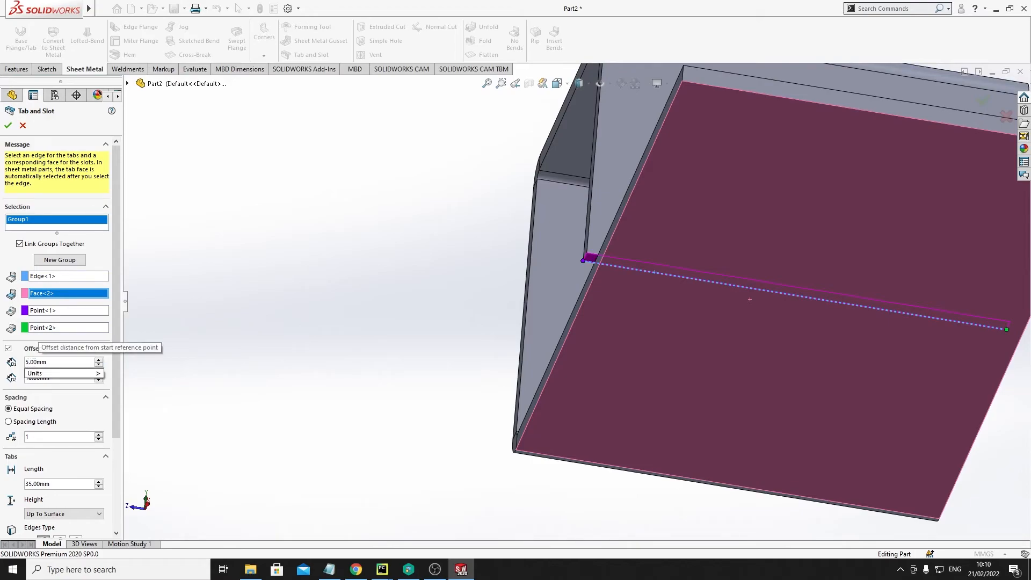
key("Return")
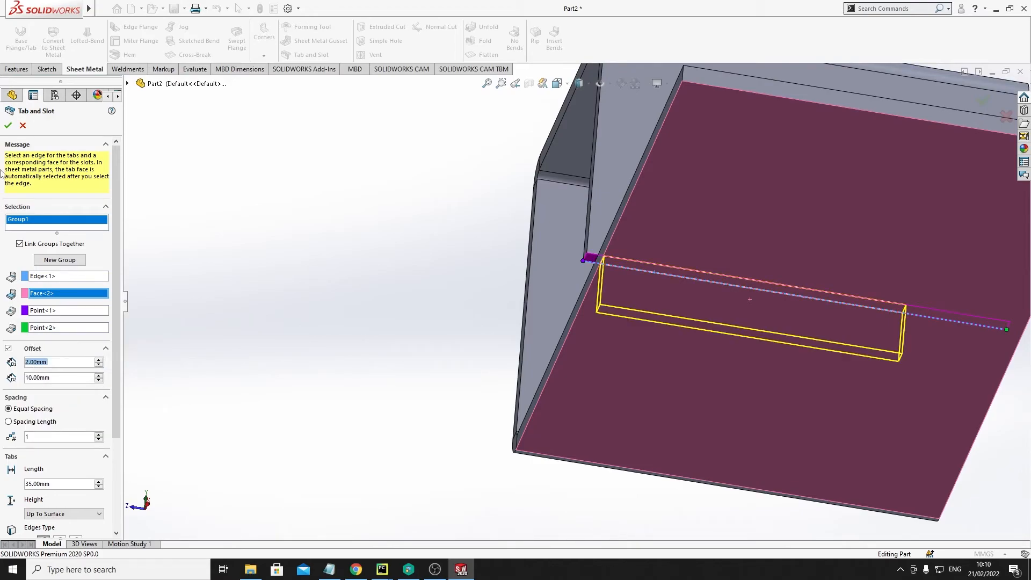
left_click(8, 125)
Step: Flatten the sheet metal part and view the flat pattern's large face straight on
scroll(648, 286, "down", 1)
middle_click_drag(553, 267, 607, 286)
scroll(608, 286, "down", 2)
scroll(611, 288, "up", 4)
middle_click_drag(684, 308, 853, 385)
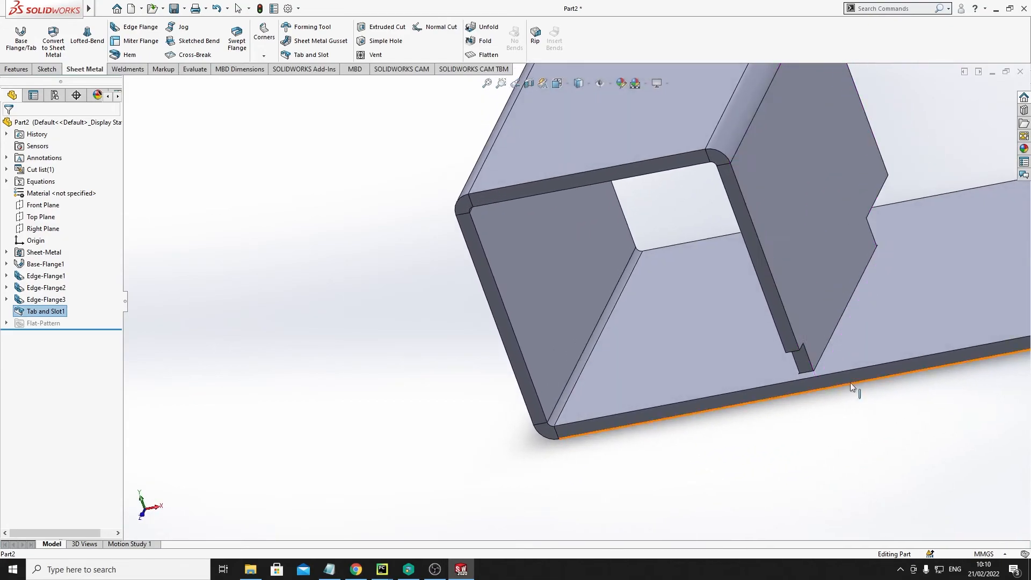
left_click(483, 54)
key("f")
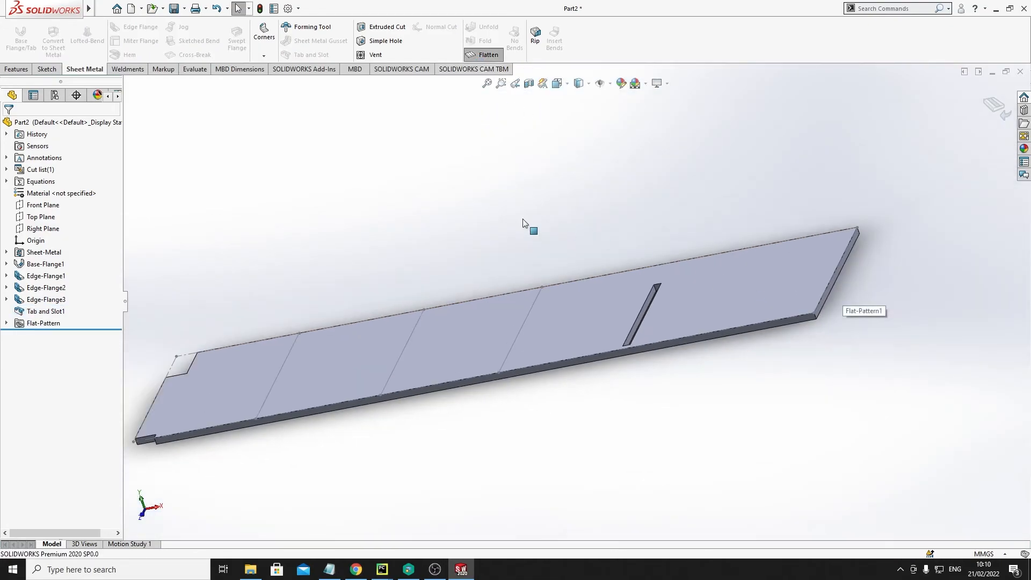
middle_click_drag(453, 282, 504, 354)
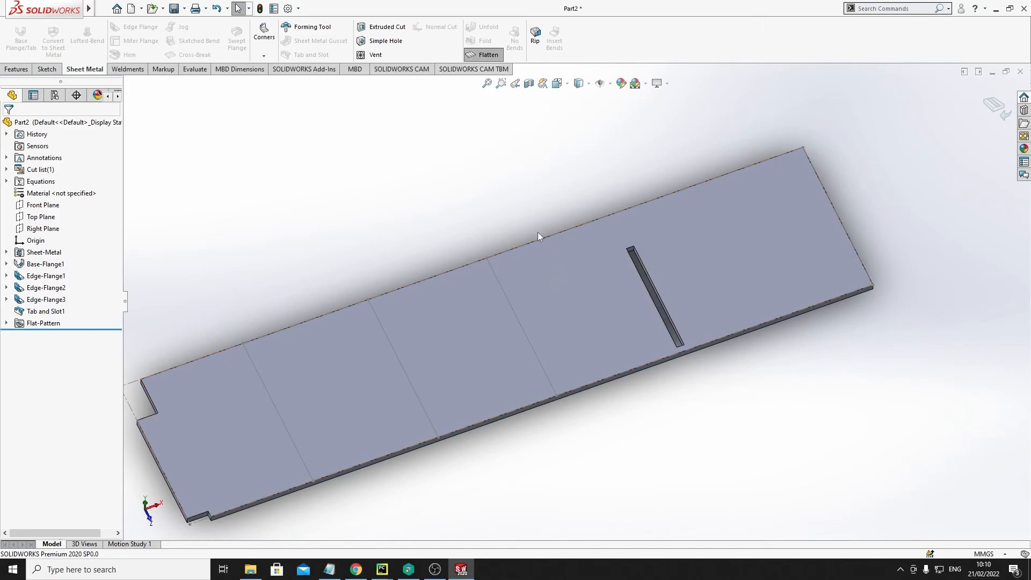
left_click(573, 294)
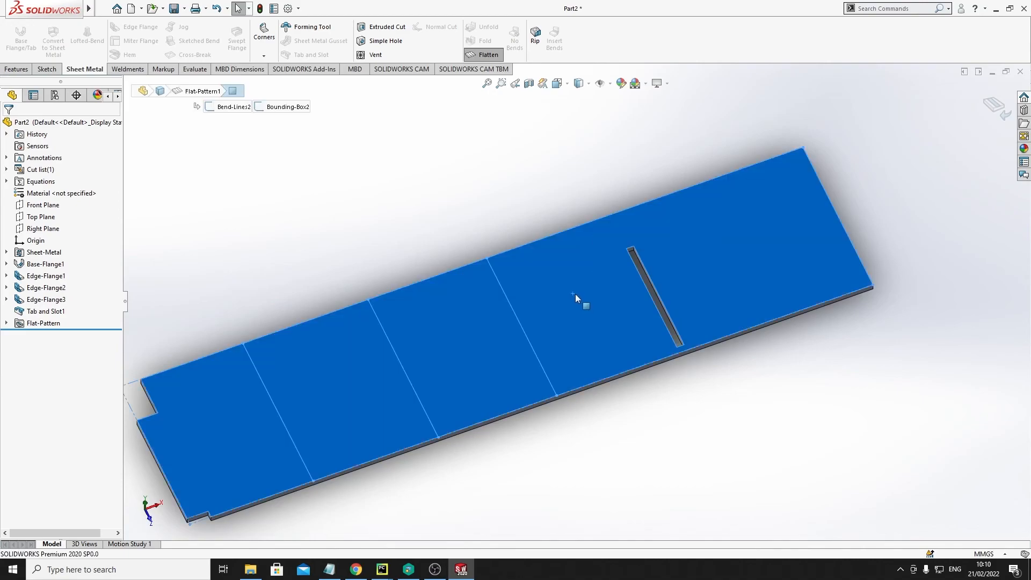
key("ctrl+8")
left_click(650, 169)
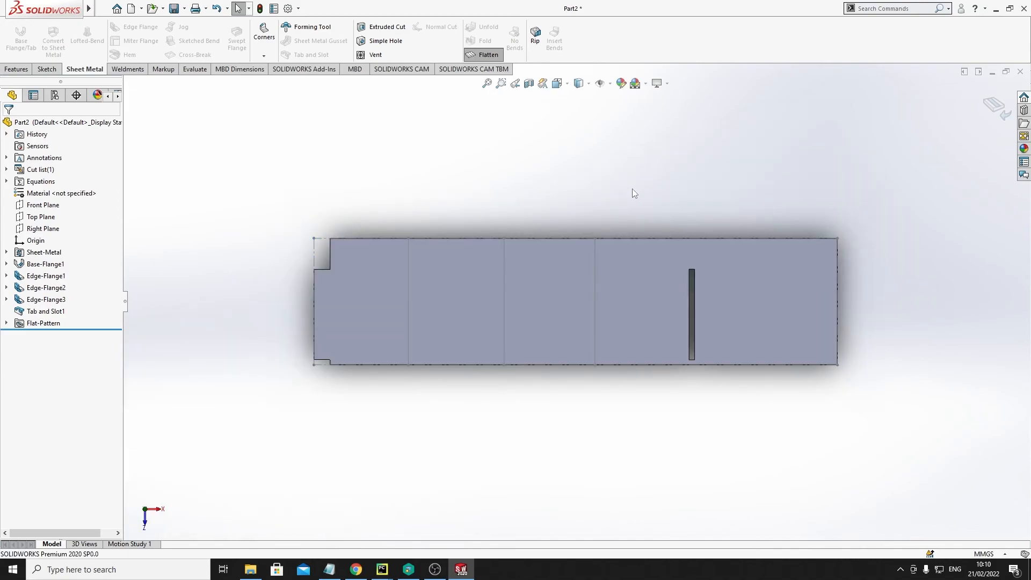